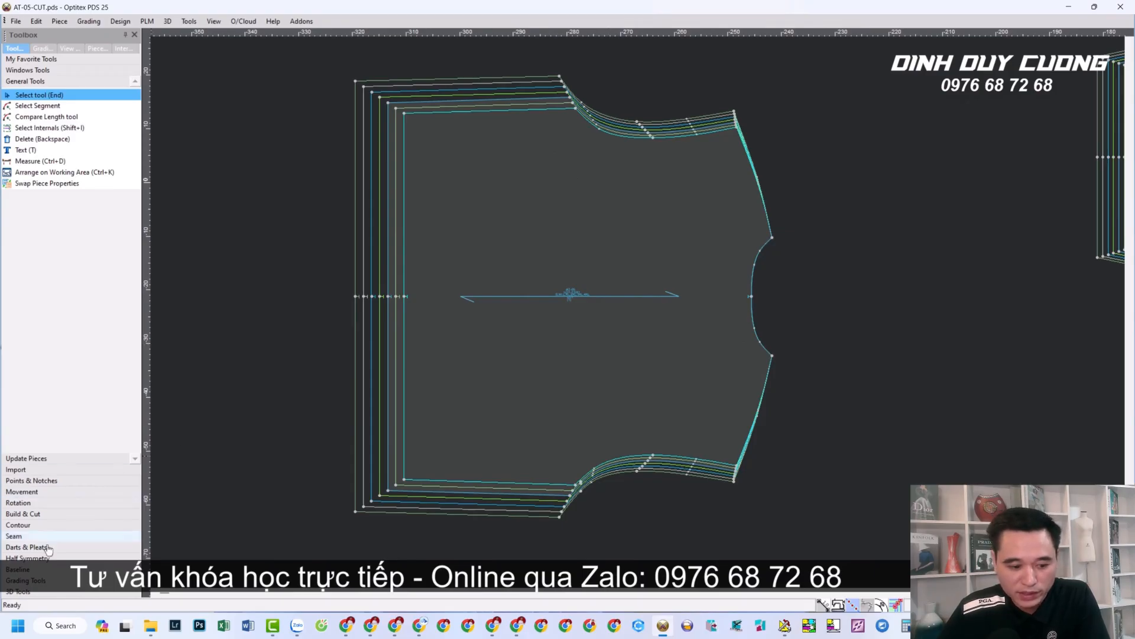
# - Rotate only the current bodice piece 45 degrees to the left
pyautogui.click(15, 503)
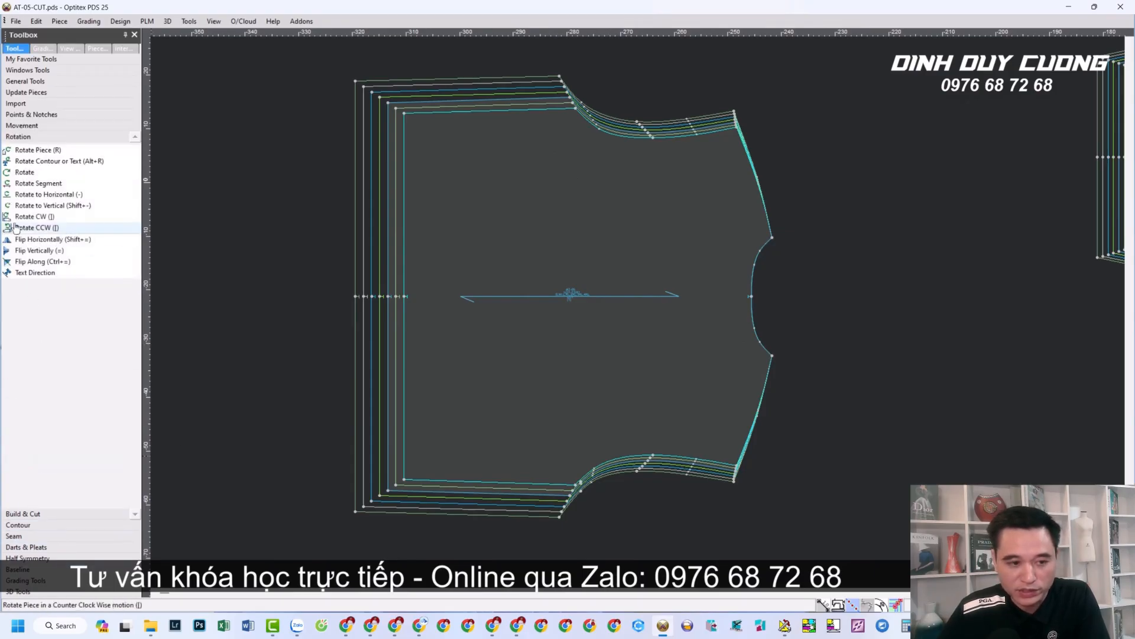
pyautogui.click(23, 175)
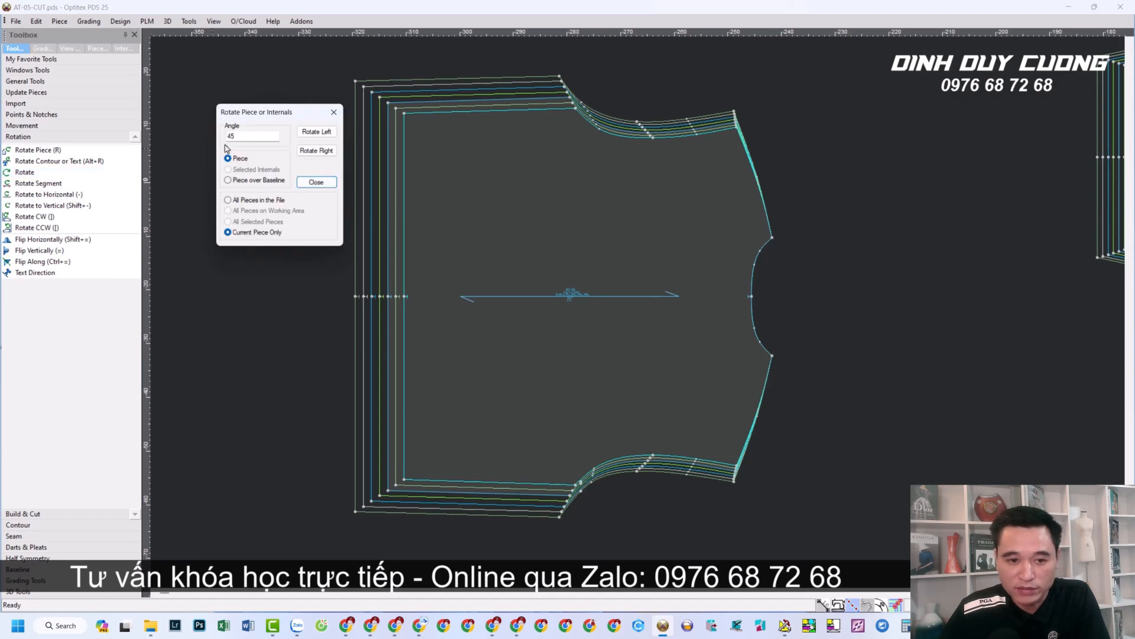
pyautogui.press('BackSpace')
pyautogui.write('5')
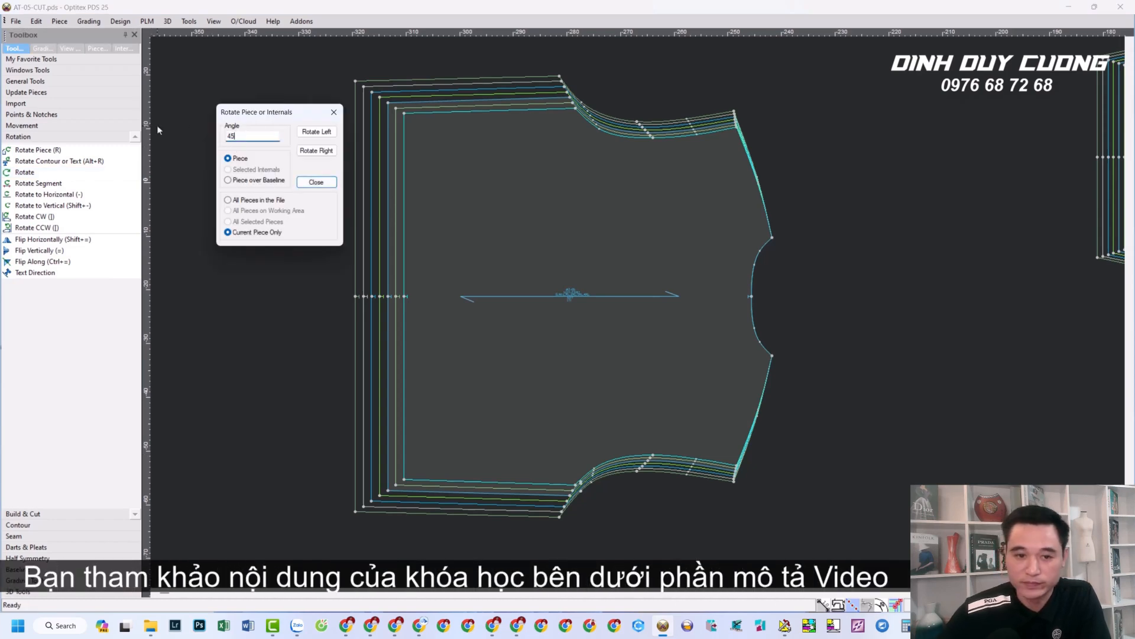
pyautogui.click(243, 164)
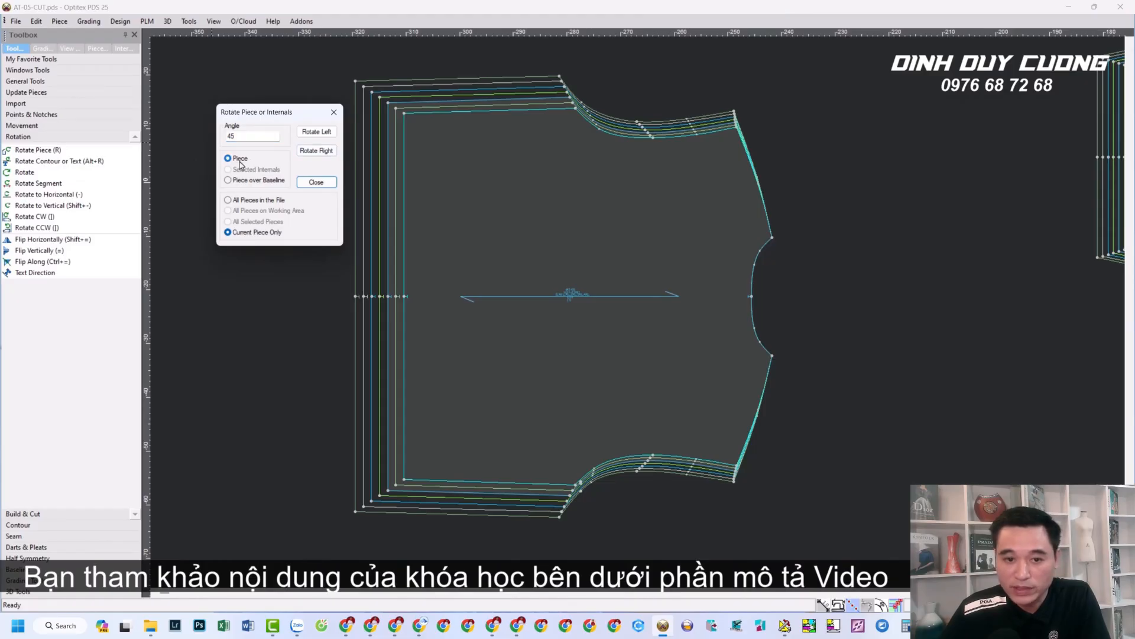
pyautogui.click(320, 131)
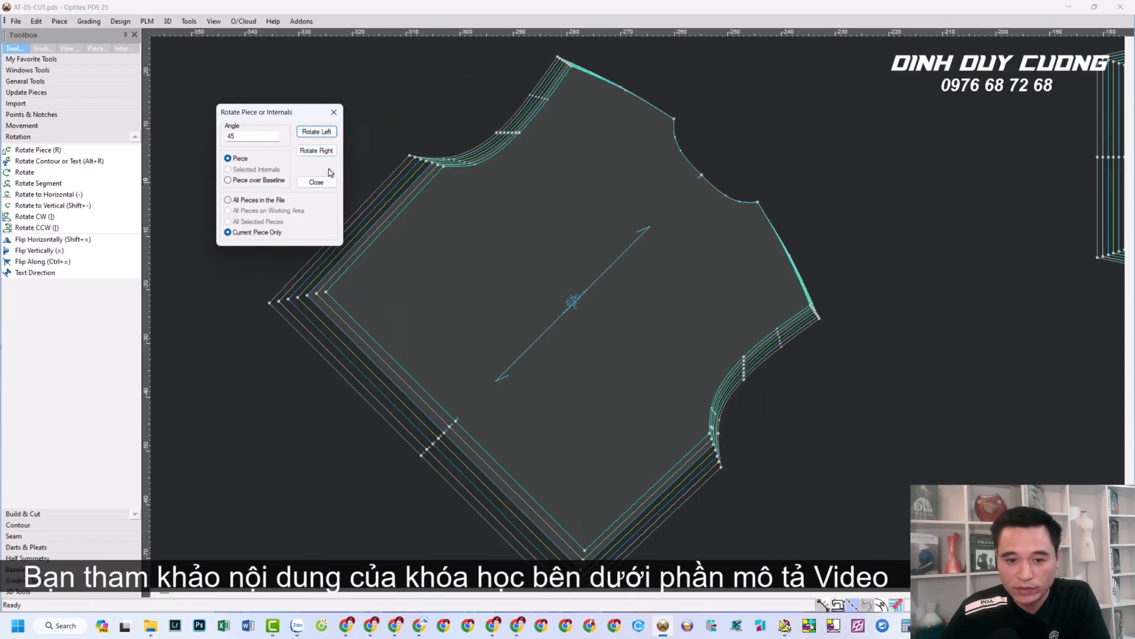
pyautogui.click(316, 182)
# - Place a horizontal guide through the neckline's midpoint and draw an internal line along it to the opposite side edge, adding no contour point
pyautogui.scroll(-2, 636, 311)
pyautogui.scroll(1, 636, 311)
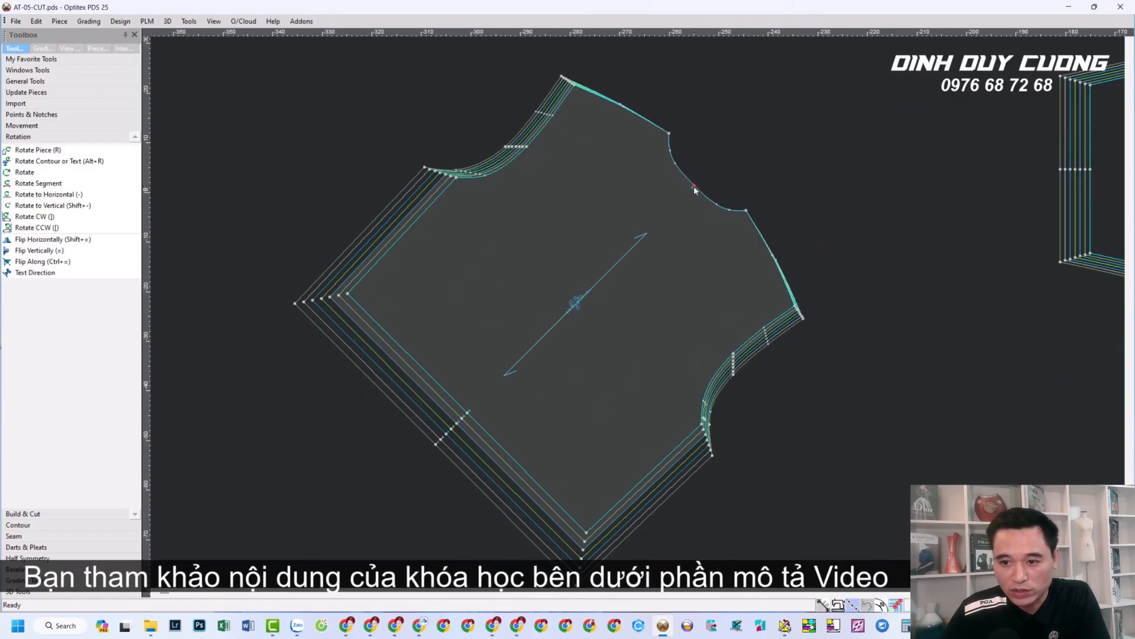
pyautogui.moveTo(703, 34); pyautogui.dragTo(695, 187)
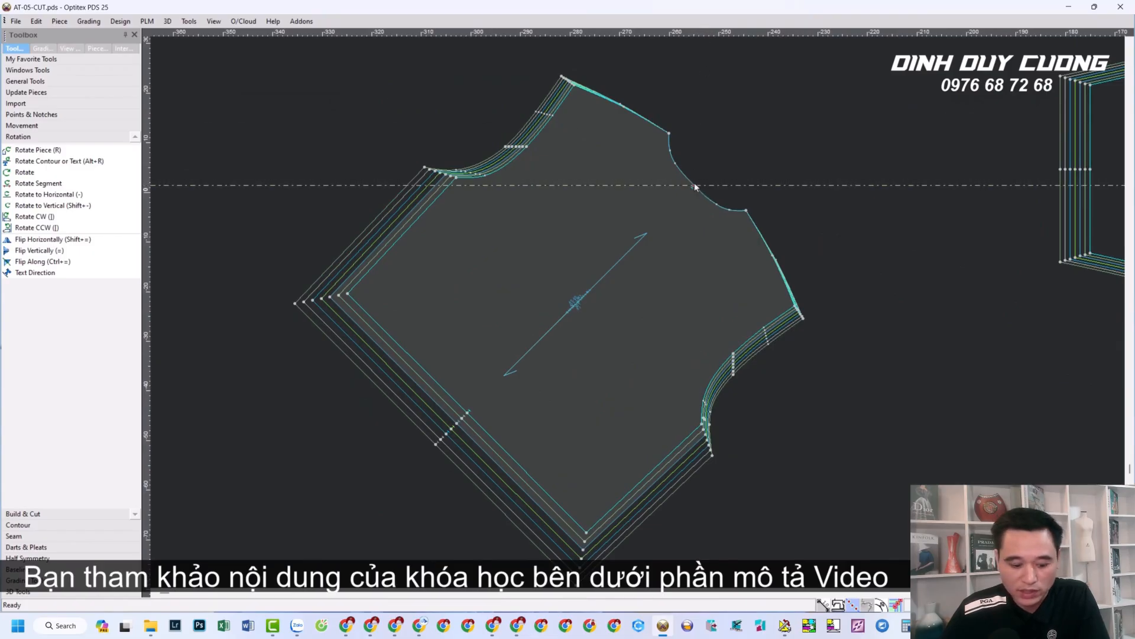
pyautogui.click(695, 186)
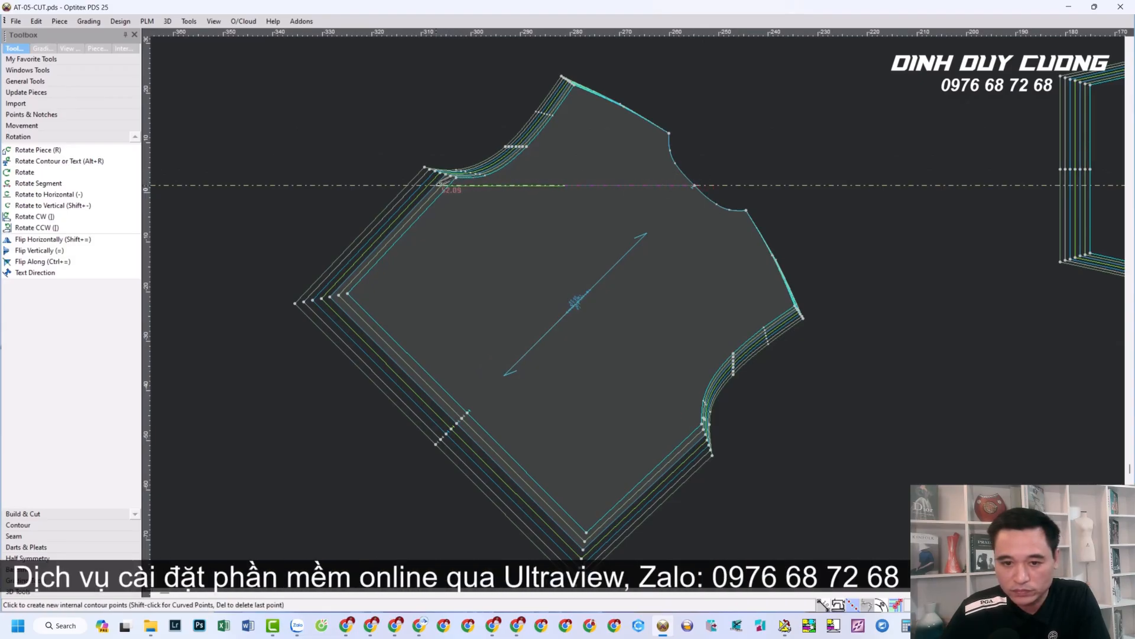
pyautogui.click(450, 182)
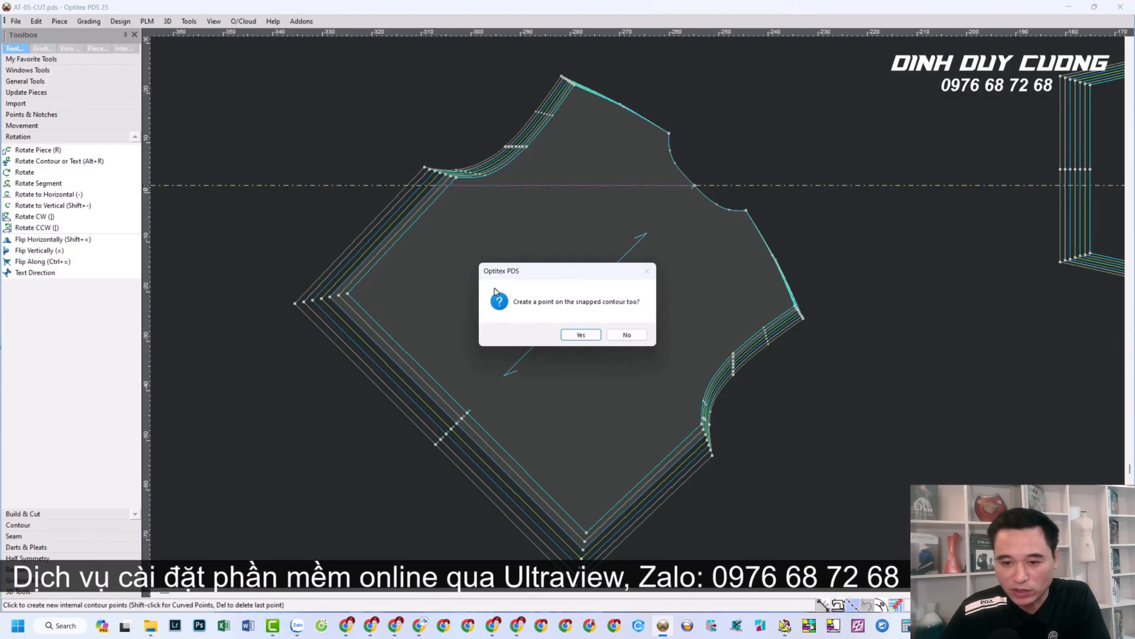
pyautogui.click(626, 334)
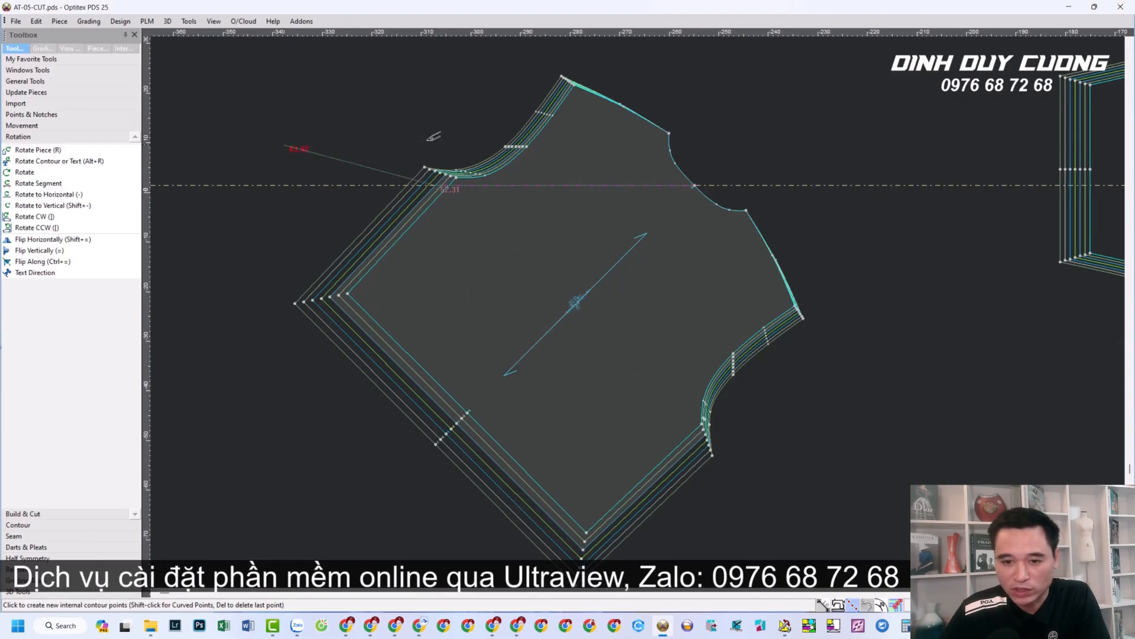
pyautogui.rightClick(479, 264)
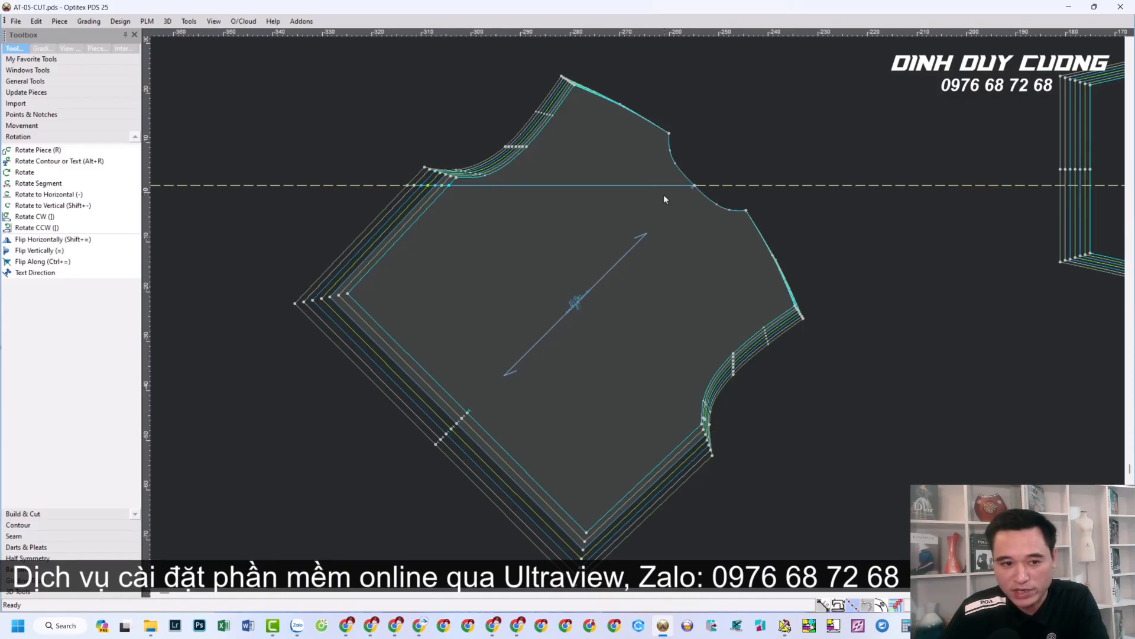
# - Duplicate the horizontal internal line 8 times at a vertical spacing of -8 cm, extending the copies to the external contour
pyautogui.click(595, 185)
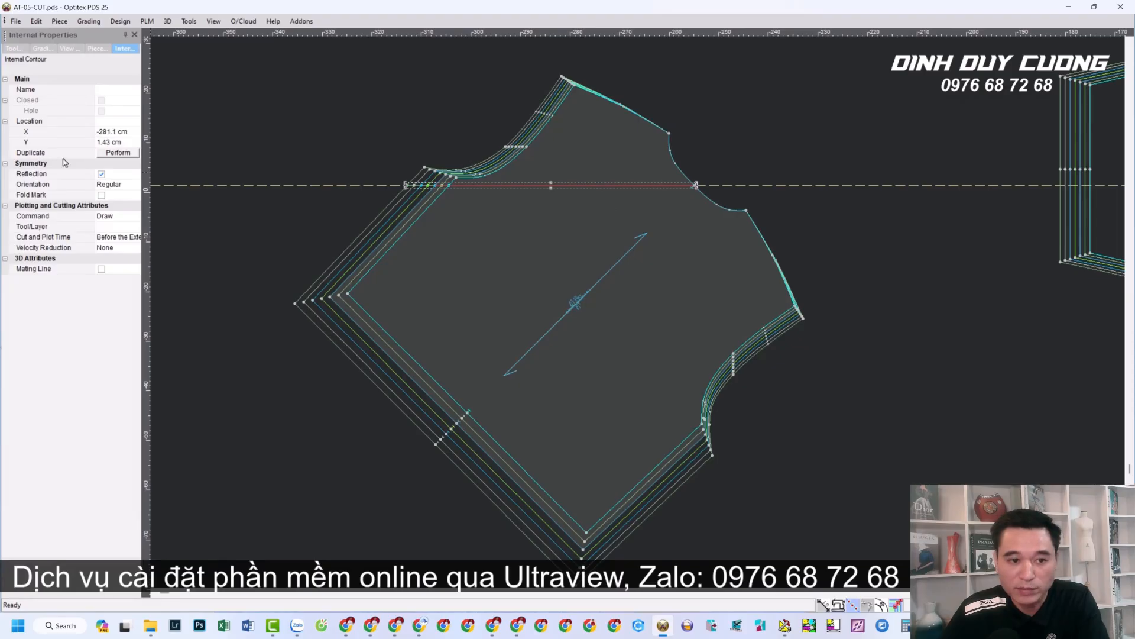
pyautogui.click(118, 153)
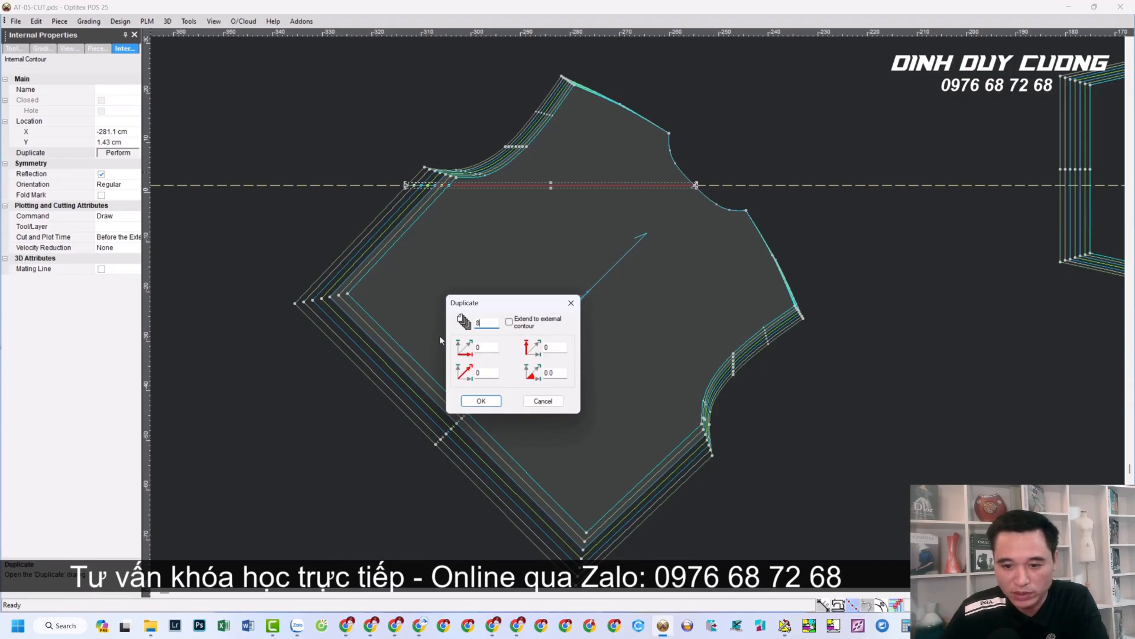
pyautogui.doubleClick(555, 347)
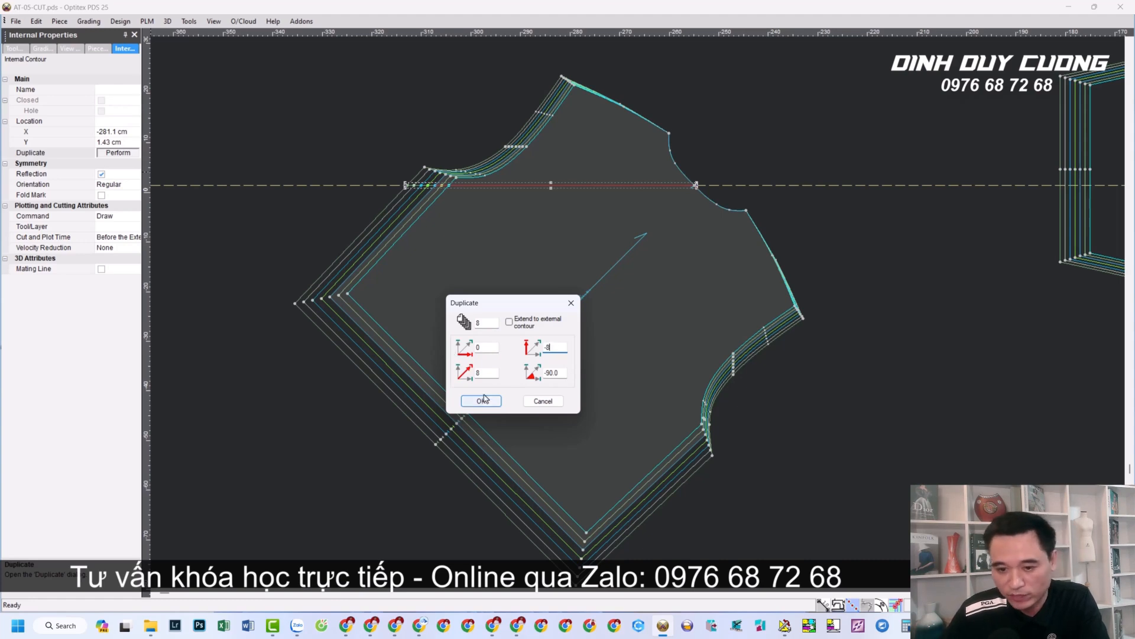
pyautogui.click(510, 323)
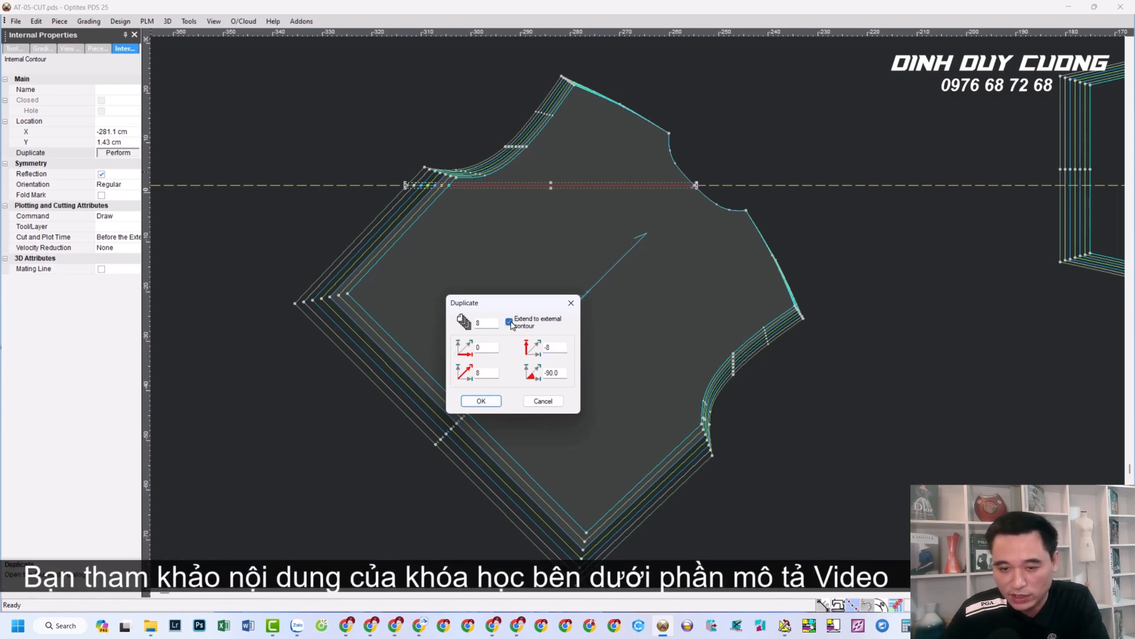
pyautogui.click(481, 401)
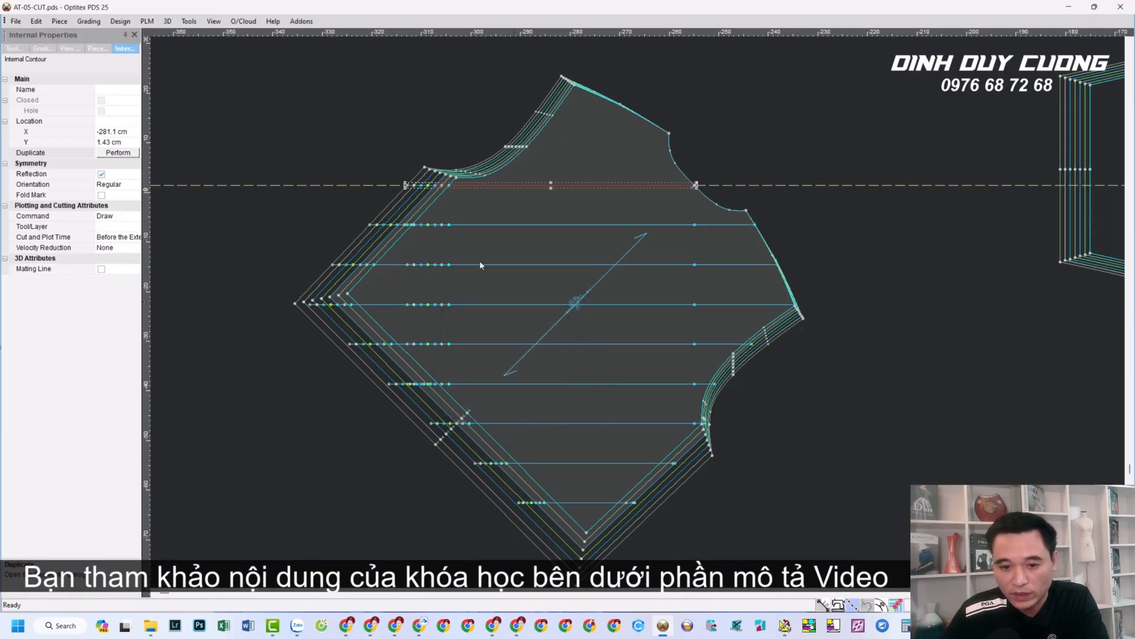
# - Delete the leftover intermediate points near the left ends of the first four duplicated horizontal lines
pyautogui.click(435, 226)
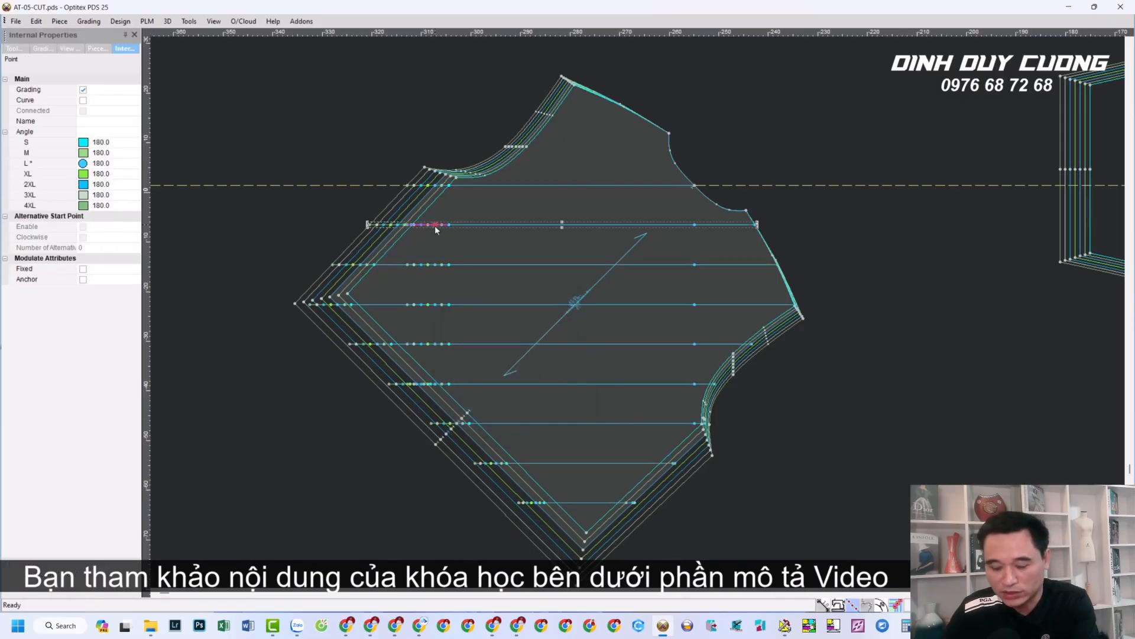
pyautogui.press('Delete')
pyautogui.click(434, 264)
pyautogui.press('Delete')
pyautogui.click(434, 305)
pyautogui.press('Delete')
pyautogui.click(437, 344)
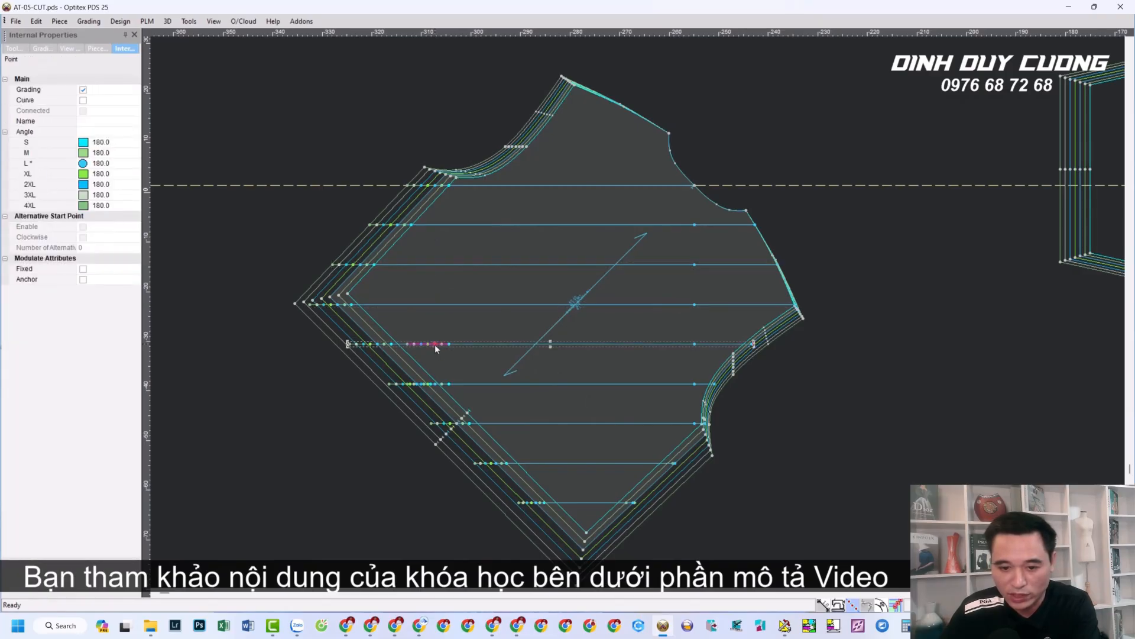
pyautogui.press('Delete')
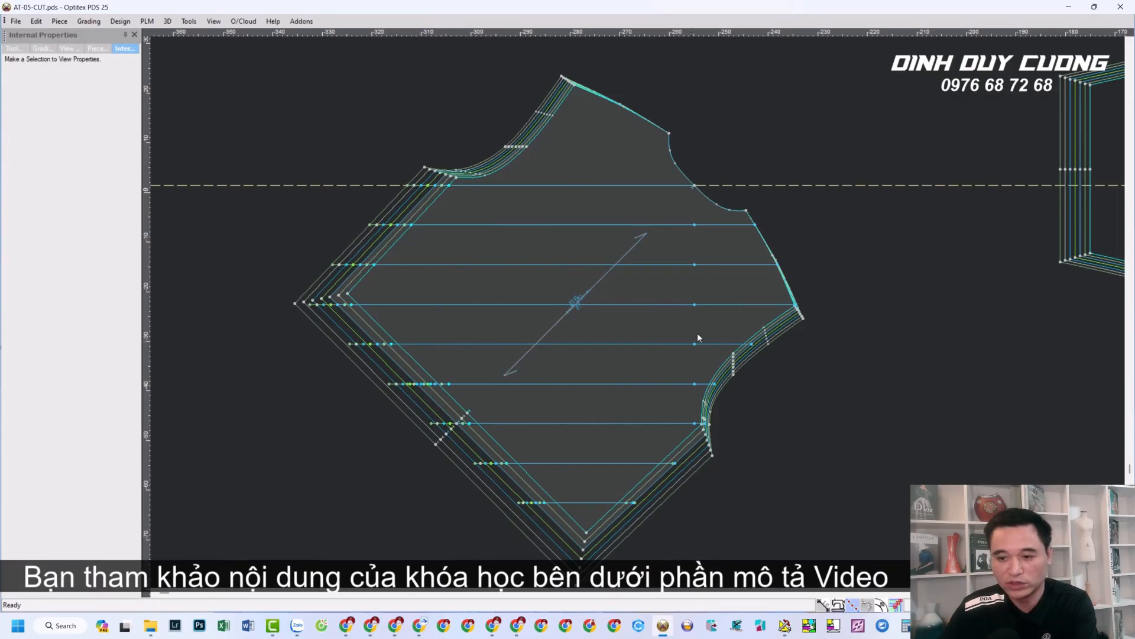
# - Delete the leftover intermediate points near the right ends of the first six duplicated horizontal lines
pyautogui.click(692, 224)
pyautogui.press('Delete')
pyautogui.click(694, 265)
pyautogui.press('Delete')
pyautogui.click(693, 305)
pyautogui.press('Delete')
pyautogui.click(695, 343)
pyautogui.press('Delete')
pyautogui.click(694, 384)
pyautogui.press('Delete')
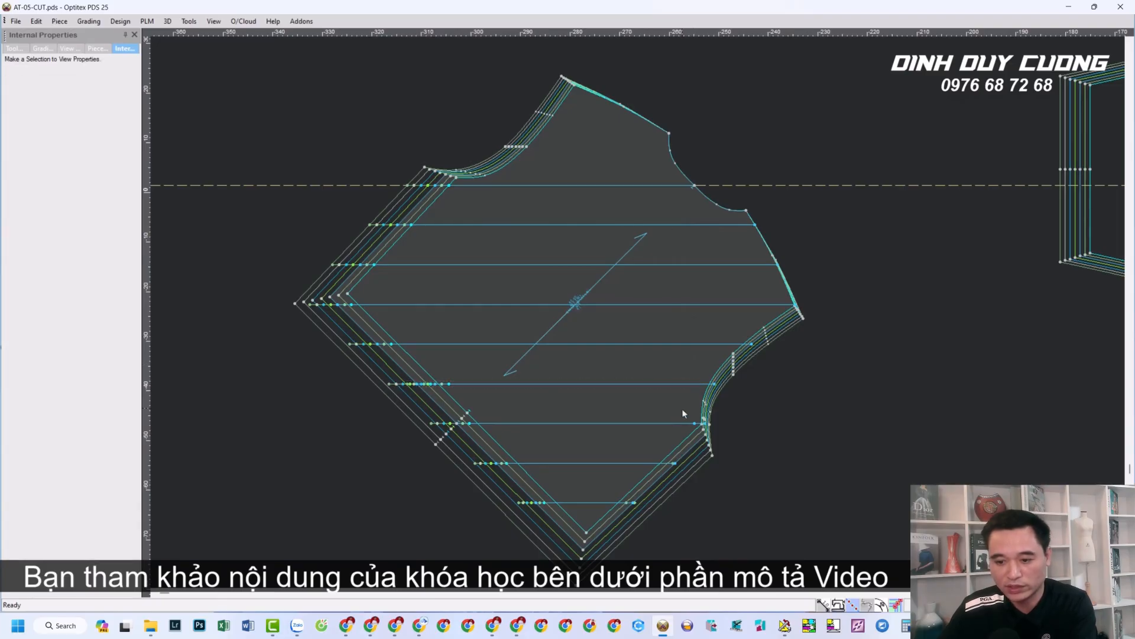
pyautogui.click(694, 423)
pyautogui.press('Delete')
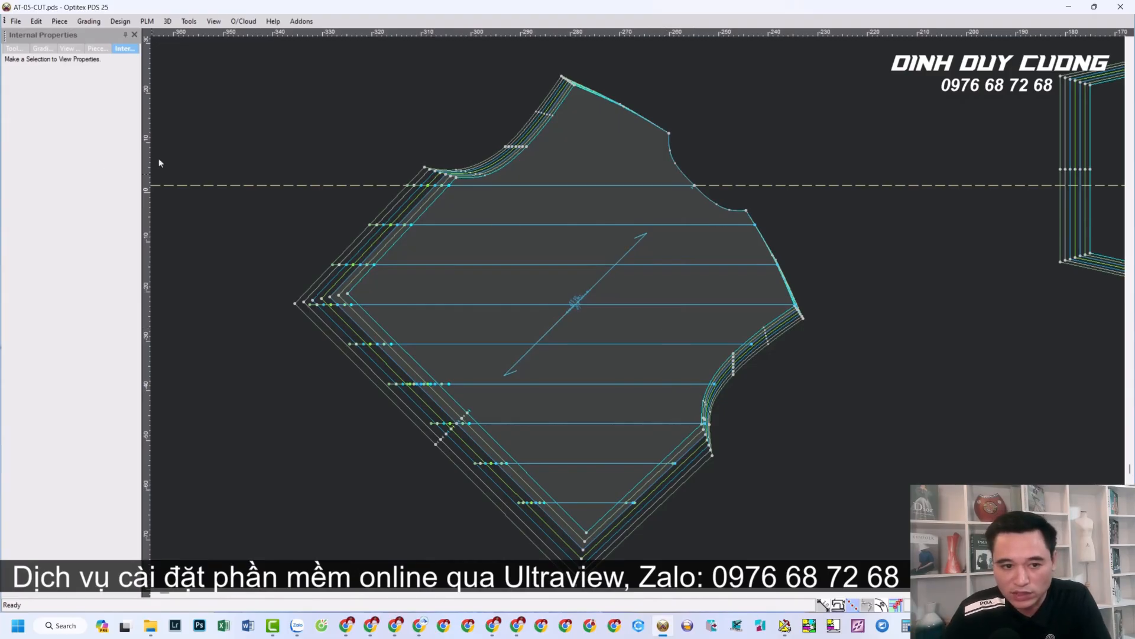
# - Draw a vertical internal line from the neckline's midpoint down to the lower side edge, adding no contour point
pyautogui.press('d')
pyautogui.click(696, 185)
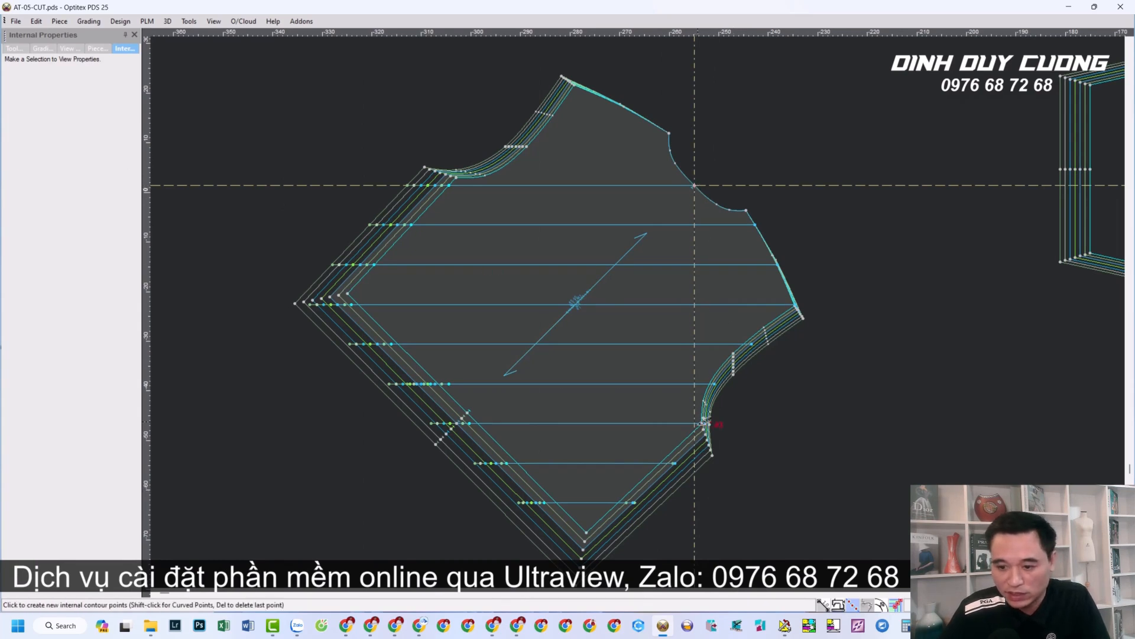
pyautogui.click(695, 448)
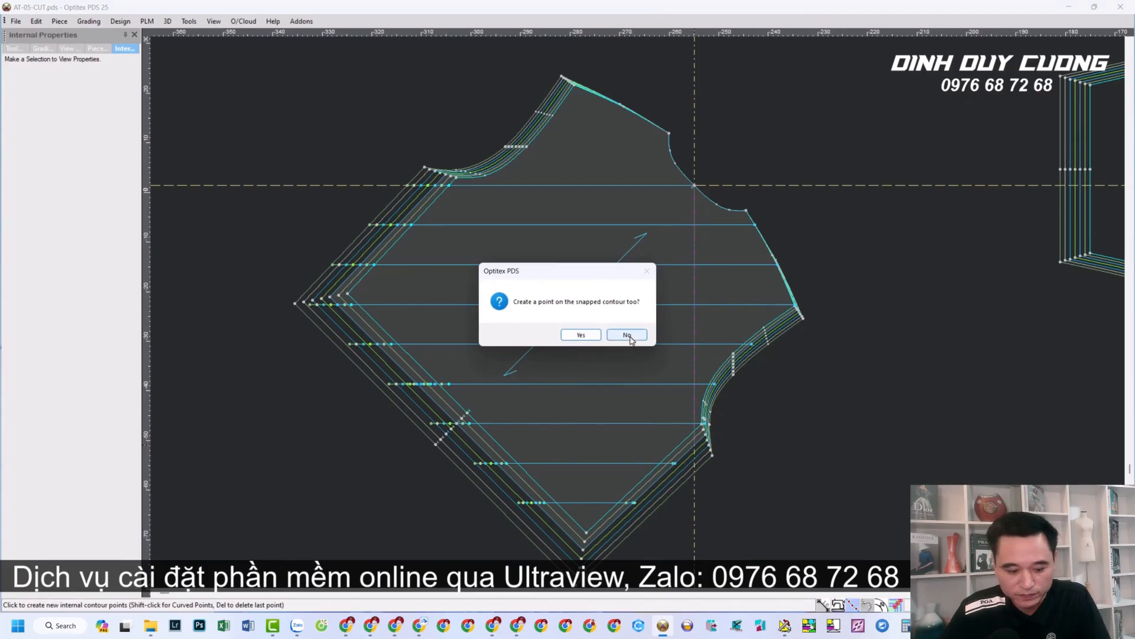
pyautogui.click(627, 333)
pyautogui.press('Escape')
pyautogui.click(779, 418)
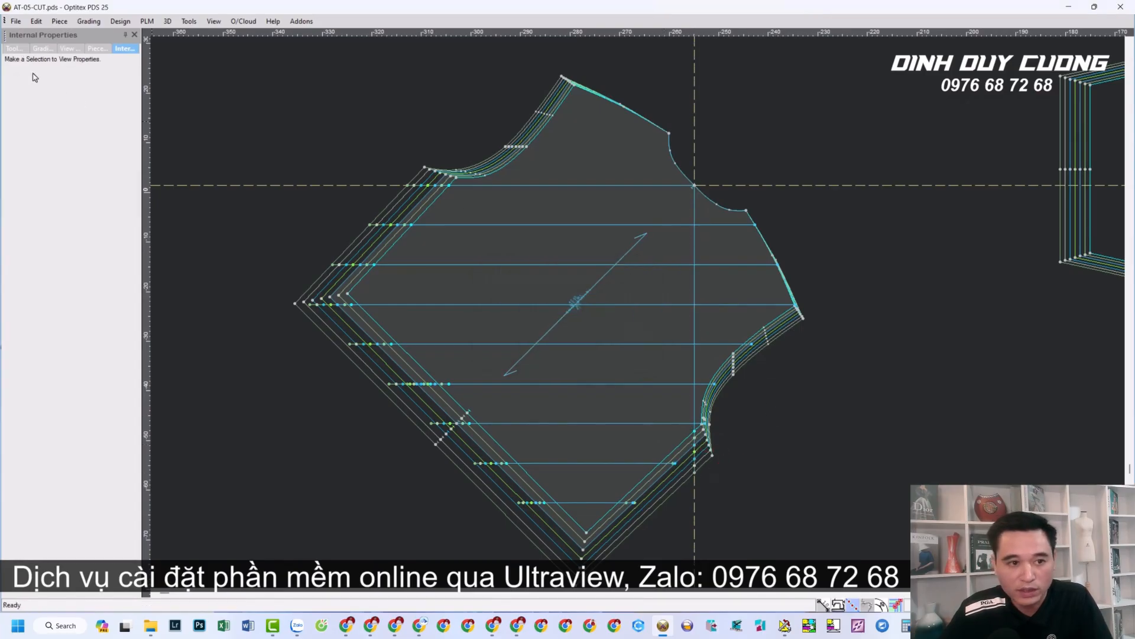
# - Duplicate the vertical internal line 8 times at a horizontal spacing of -8 cm, extending the copies to the external contour
pyautogui.click(694, 246)
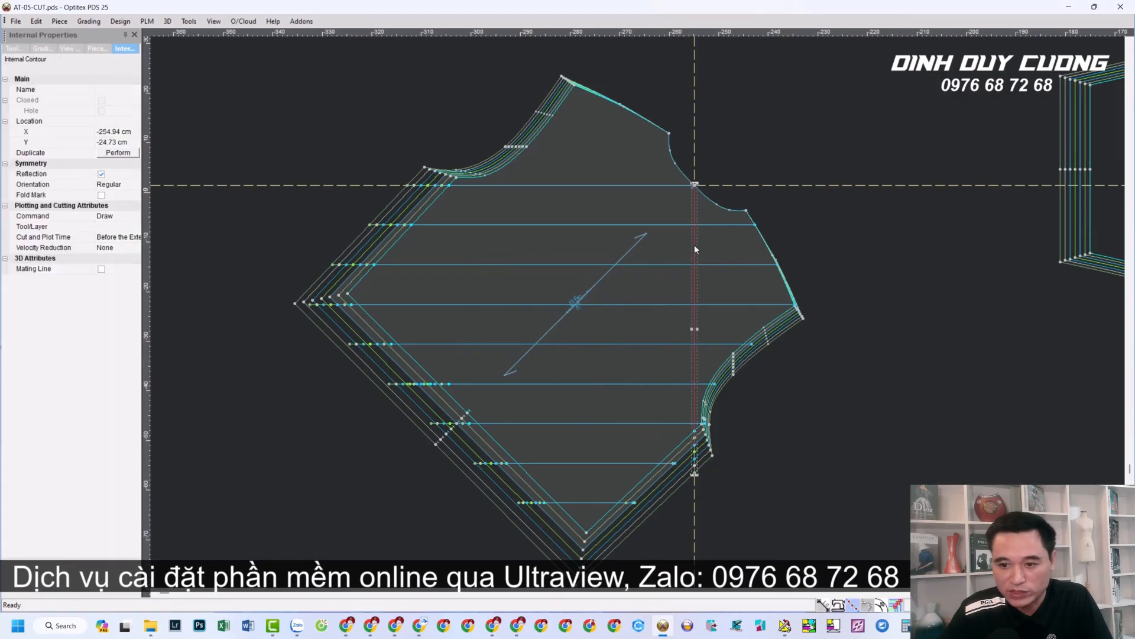
pyautogui.click(118, 152)
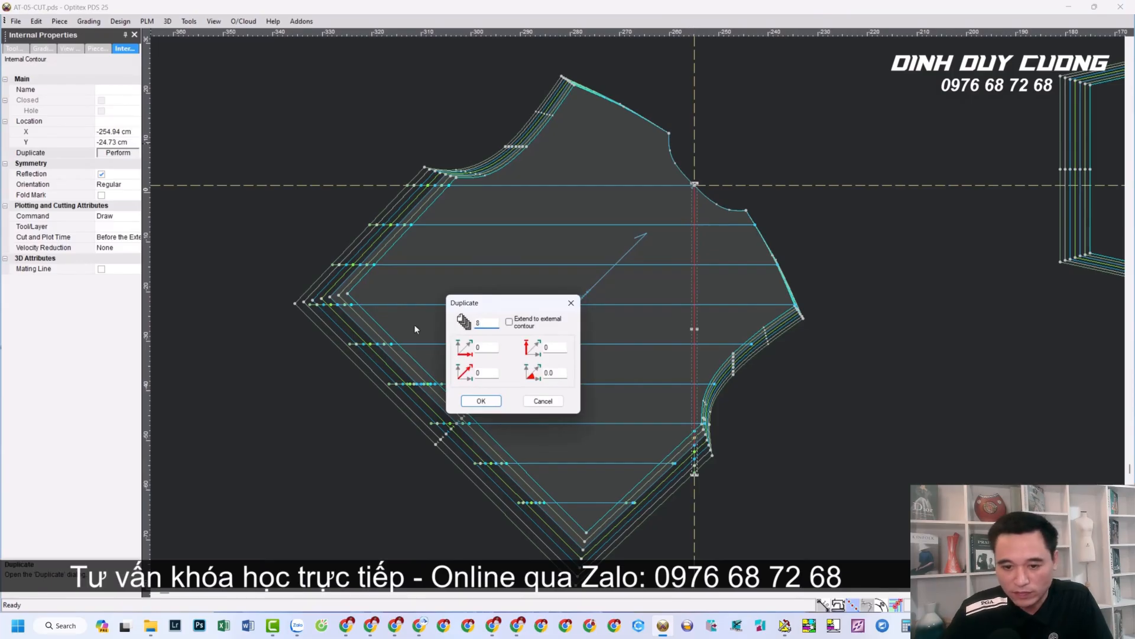
pyautogui.click(486, 348)
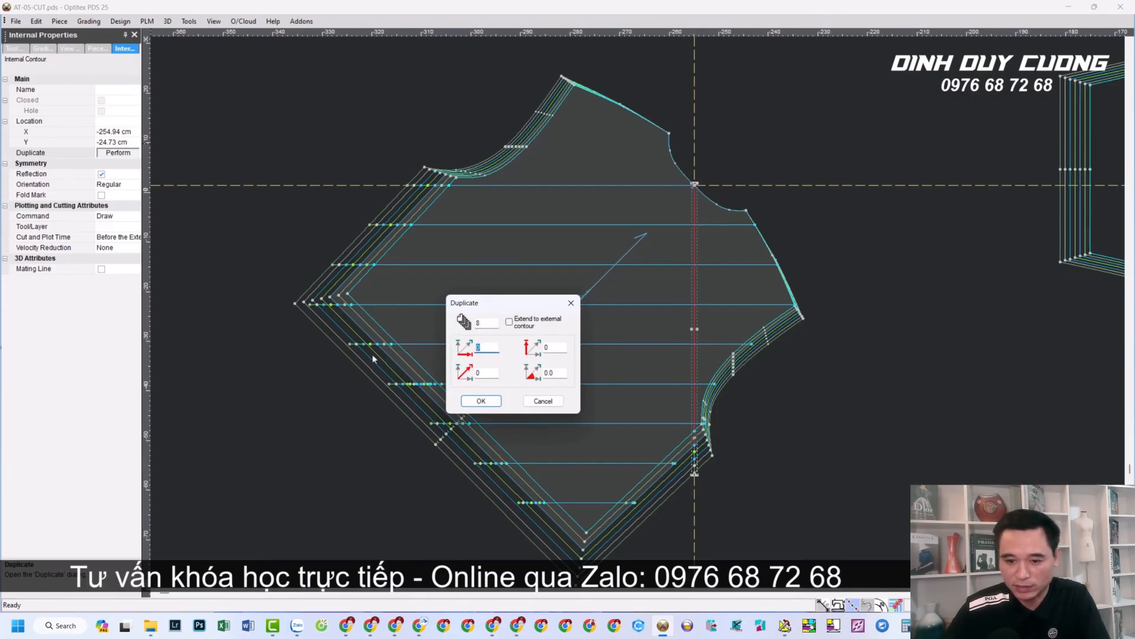
pyautogui.write('-8')
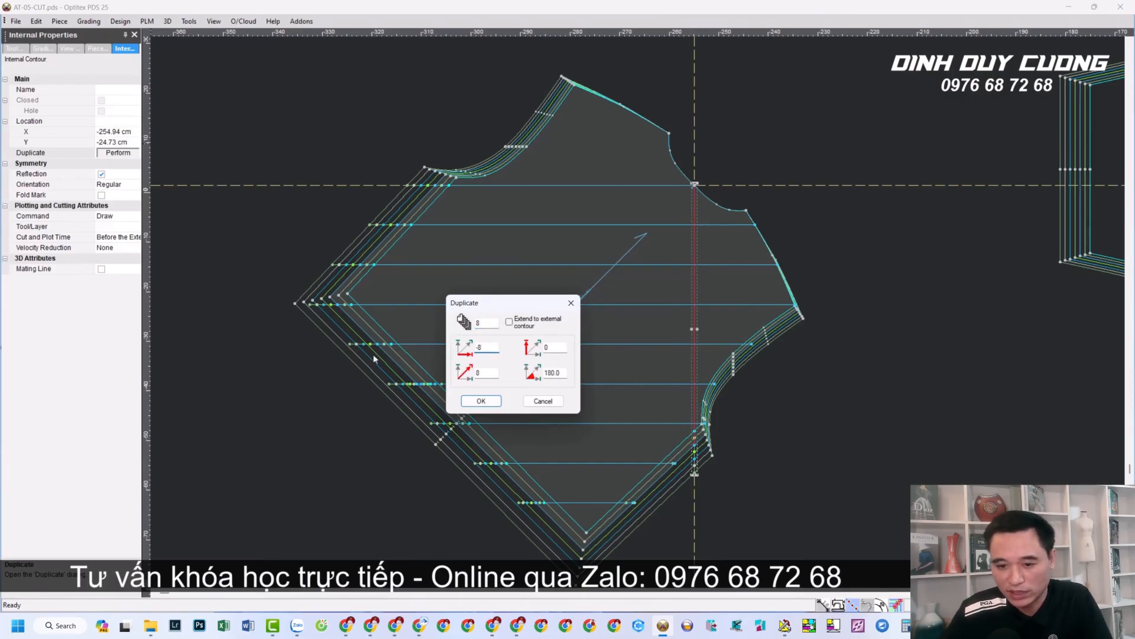
pyautogui.click(509, 322)
pyautogui.click(481, 401)
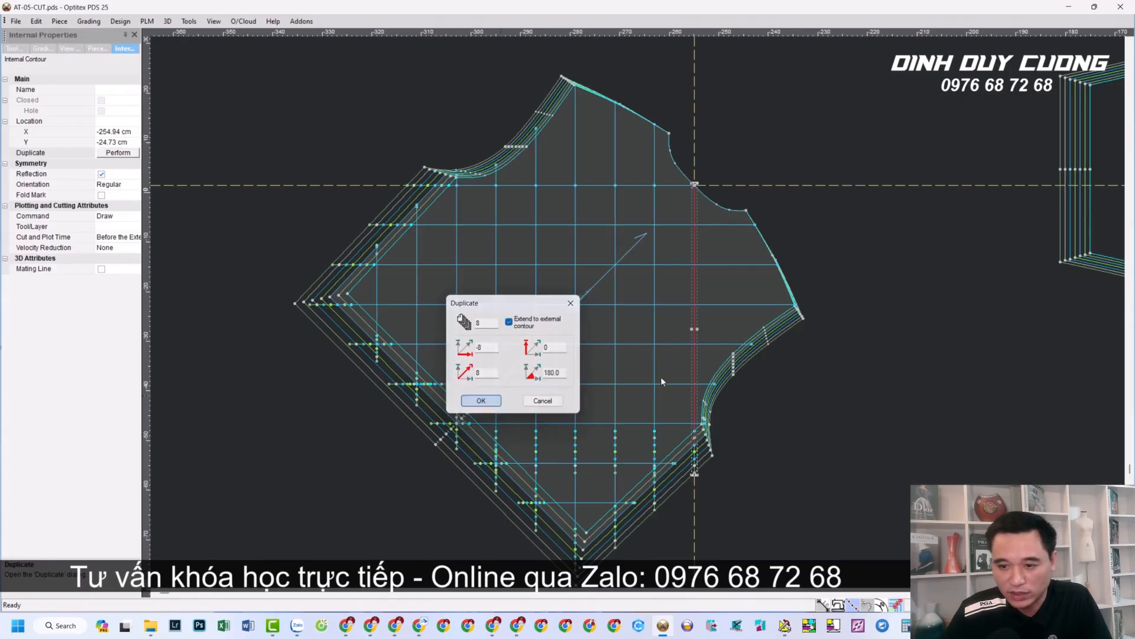
# - Delete the leftover intermediate points near the lower ends of five duplicated vertical lines
pyautogui.click(575, 438)
pyautogui.press('Delete')
pyautogui.click(615, 452)
pyautogui.press('Delete')
pyautogui.click(654, 450)
pyautogui.press('Delete')
pyautogui.click(532, 449)
pyautogui.press('Delete')
pyautogui.click(496, 450)
pyautogui.press('Delete')
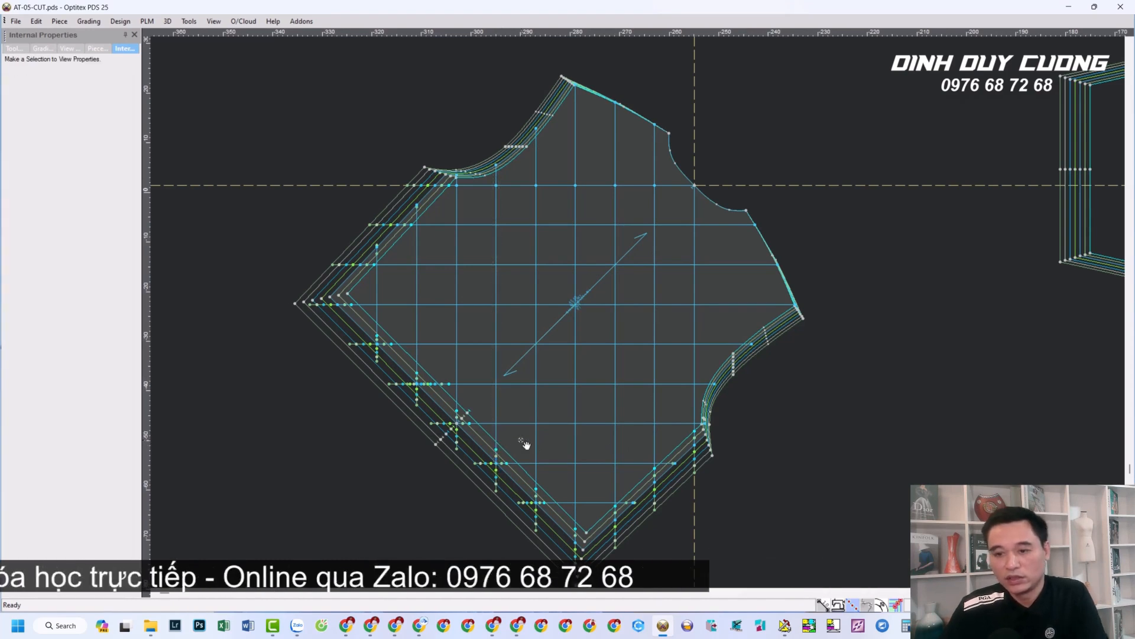
# - Duplicate the vertical line through the neckline's midpoint 2 times at a horizontal spacing of 8 cm, extended to the external contour
pyautogui.click(694, 246)
pyautogui.click(126, 155)
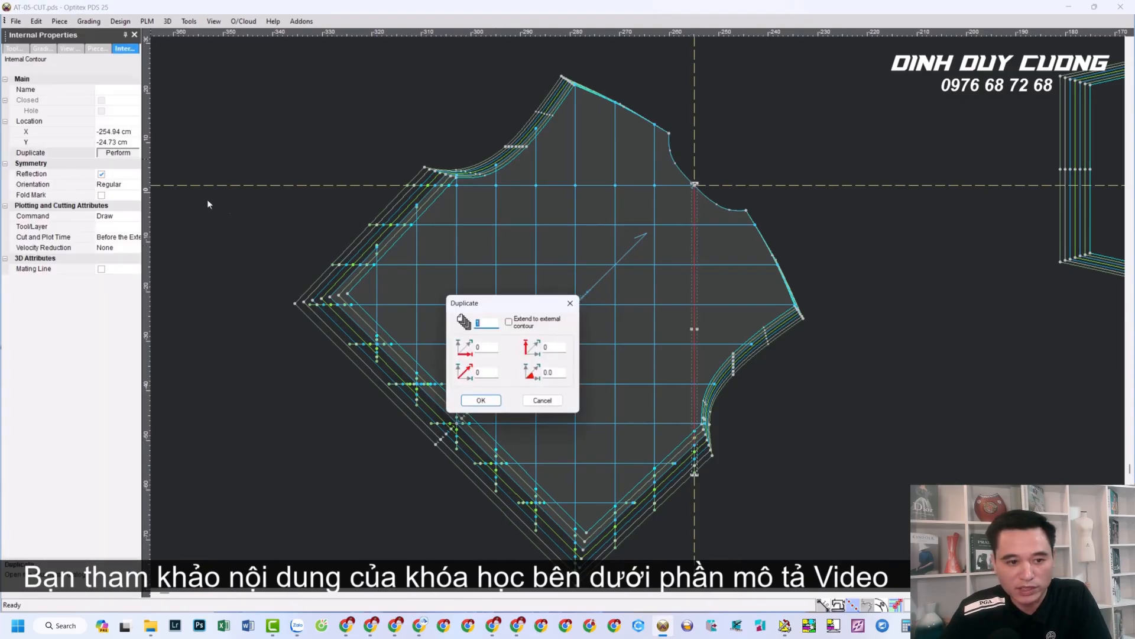
pyautogui.press('Tab')
pyautogui.write('8')
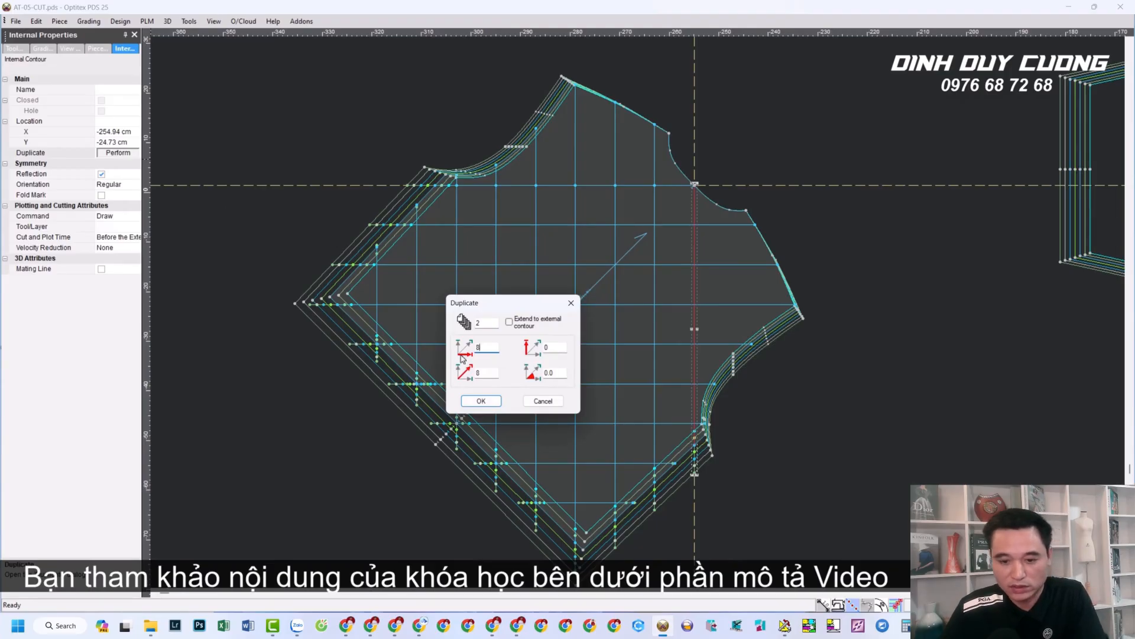
pyautogui.click(509, 322)
pyautogui.click(481, 401)
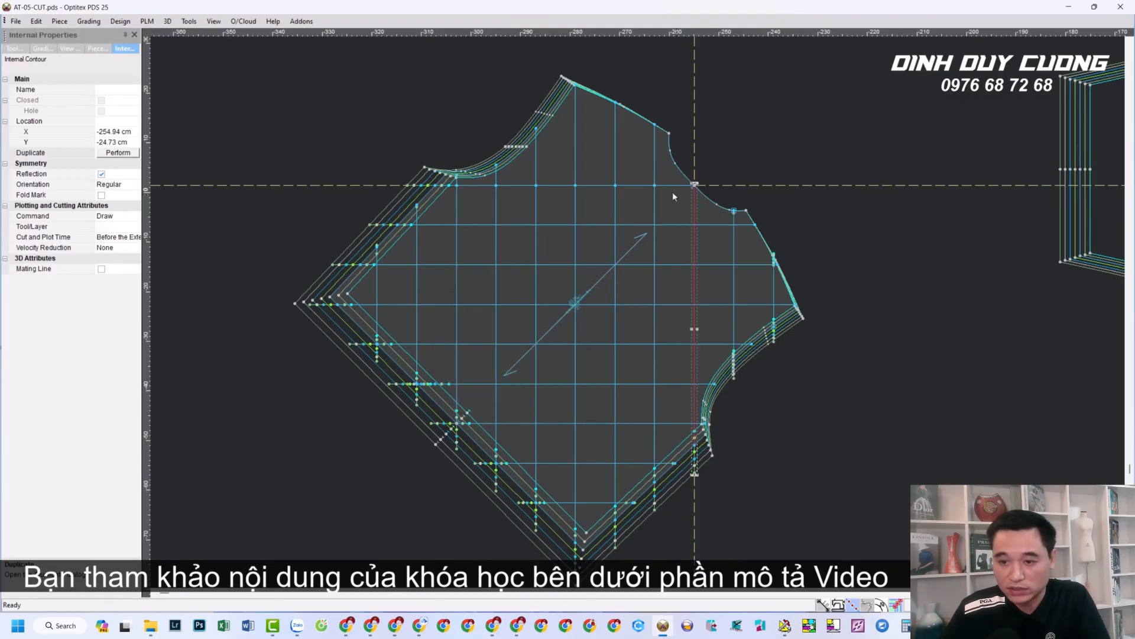
# - Duplicate the horizontal internal line through the neckline's midpoint 2 times at a vertical spacing of 8 cm, extended to the external contour
pyautogui.click(639, 185)
pyautogui.click(117, 152)
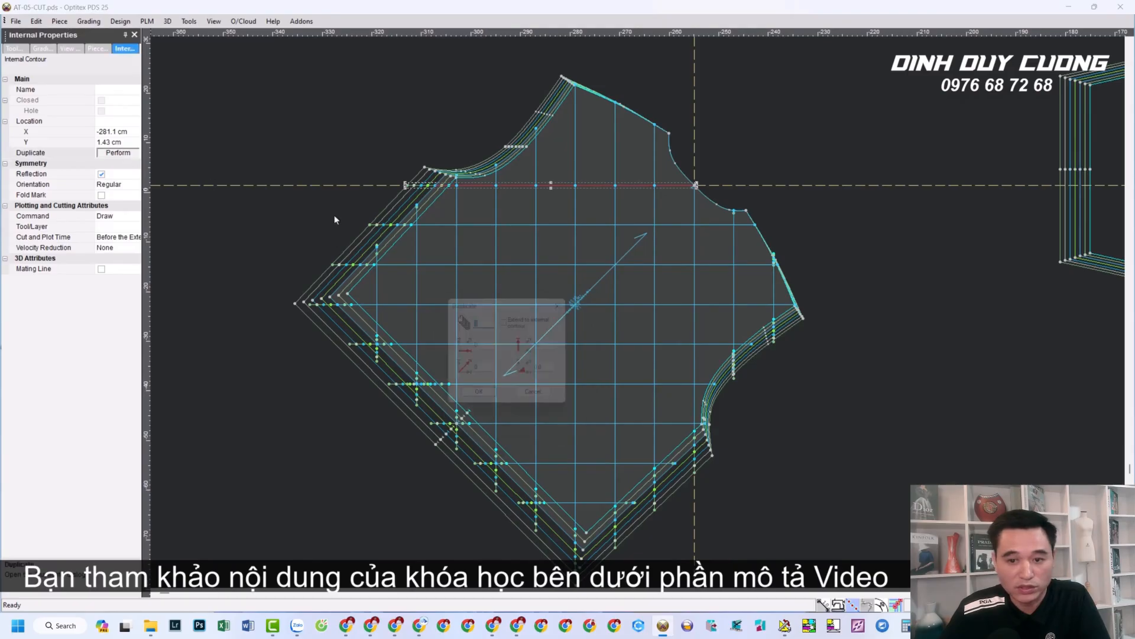
pyautogui.write('2')
pyautogui.click(510, 322)
pyautogui.press('Tab')
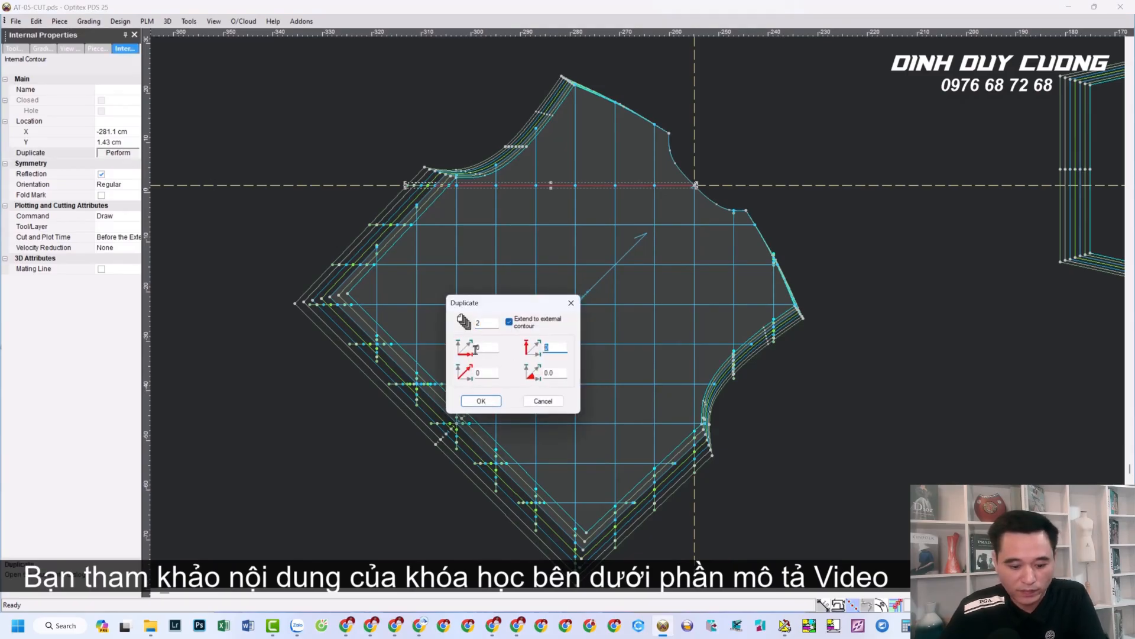
pyautogui.click(481, 401)
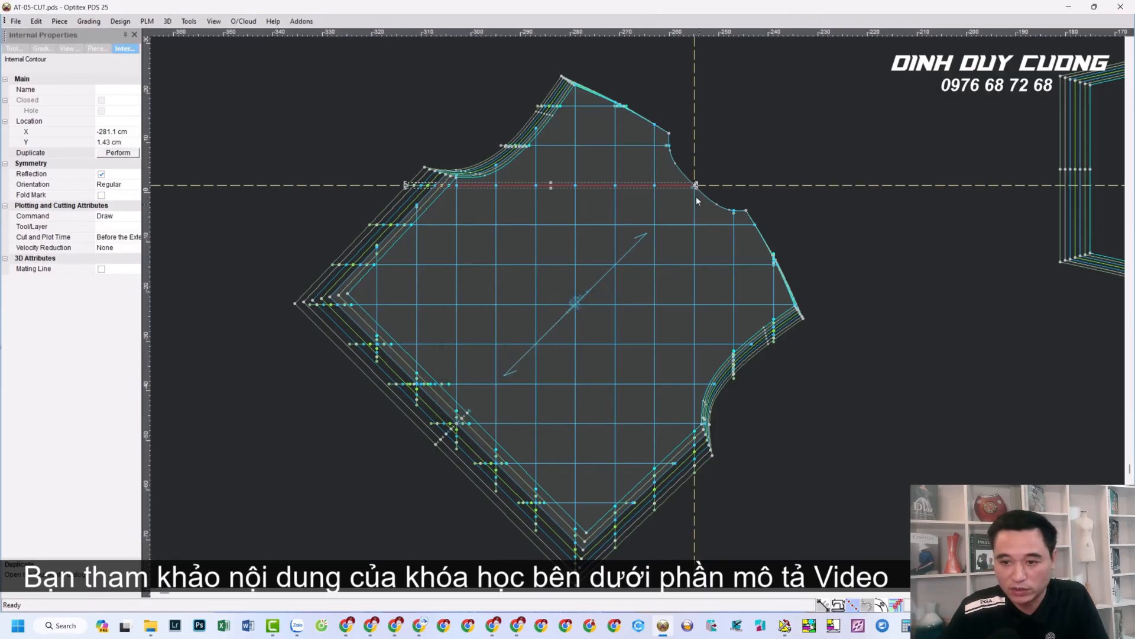
pyautogui.click(694, 133)
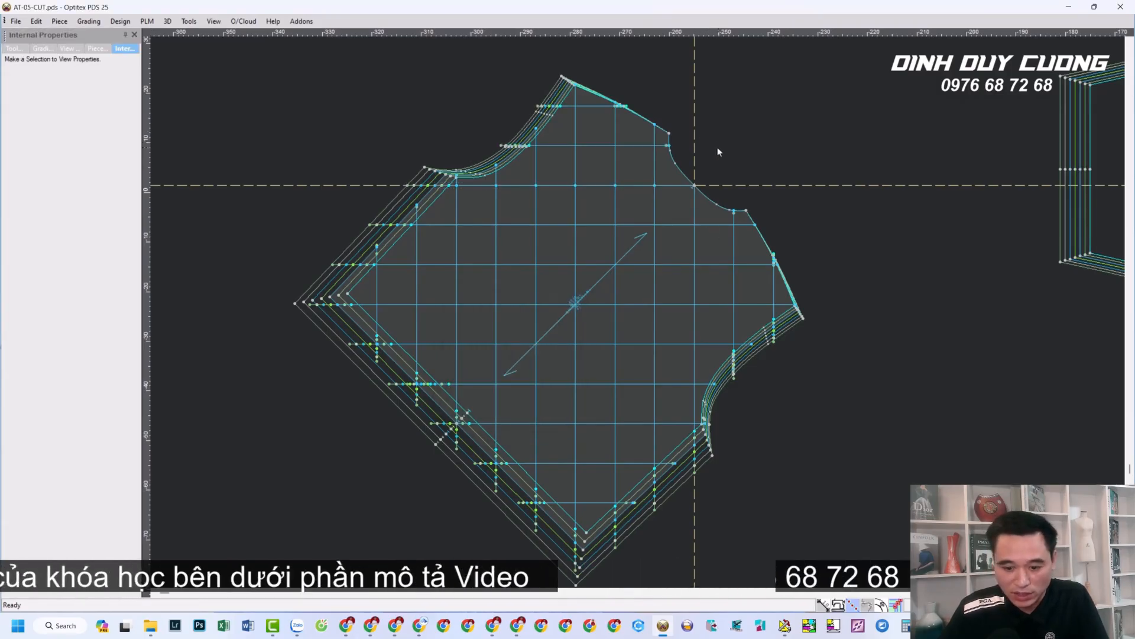
# - Rotate the bodice piece to horizontal along the line from the hem's midpoint to the neckline's midpoint
pyautogui.press('h')
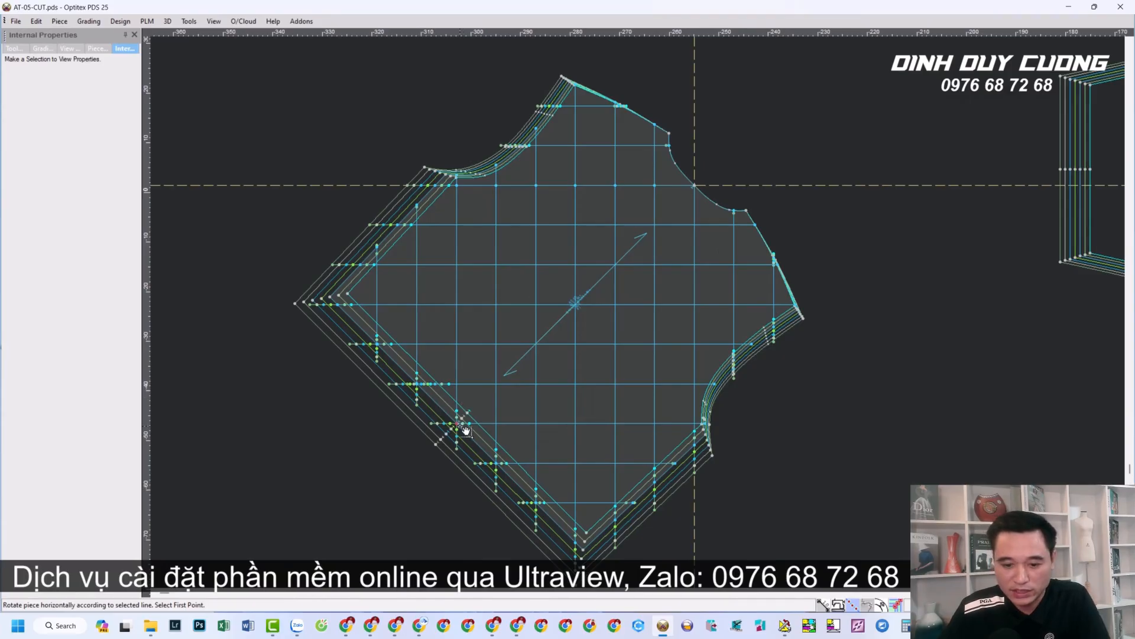
pyautogui.click(458, 422)
pyautogui.click(695, 190)
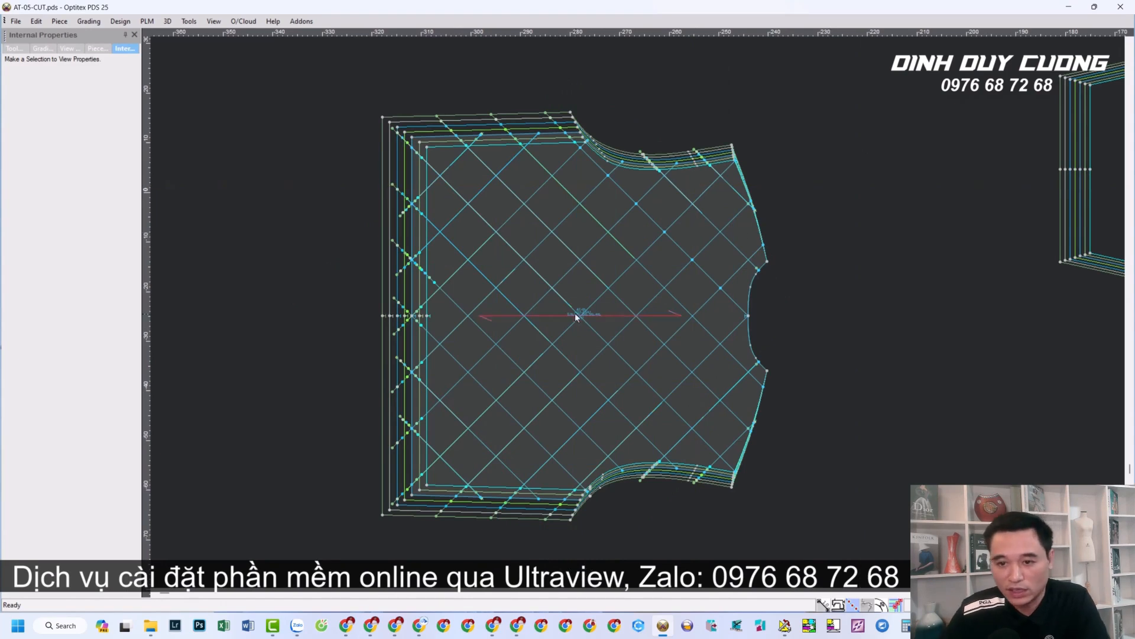
# - Extend all internal grid lines of the bodice piece to its contour using Extend Internals by Rectangle, creating no points on the snapped contour
pyautogui.scroll(1, 579, 314)
pyautogui.scroll(-1, 765, 349)
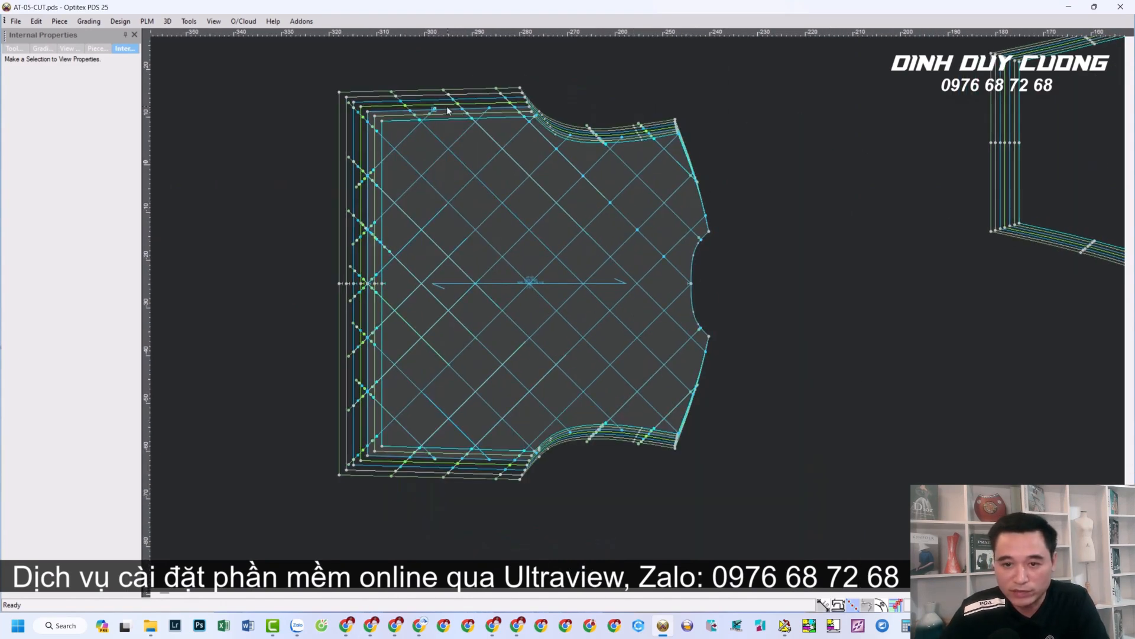
pyautogui.click(15, 49)
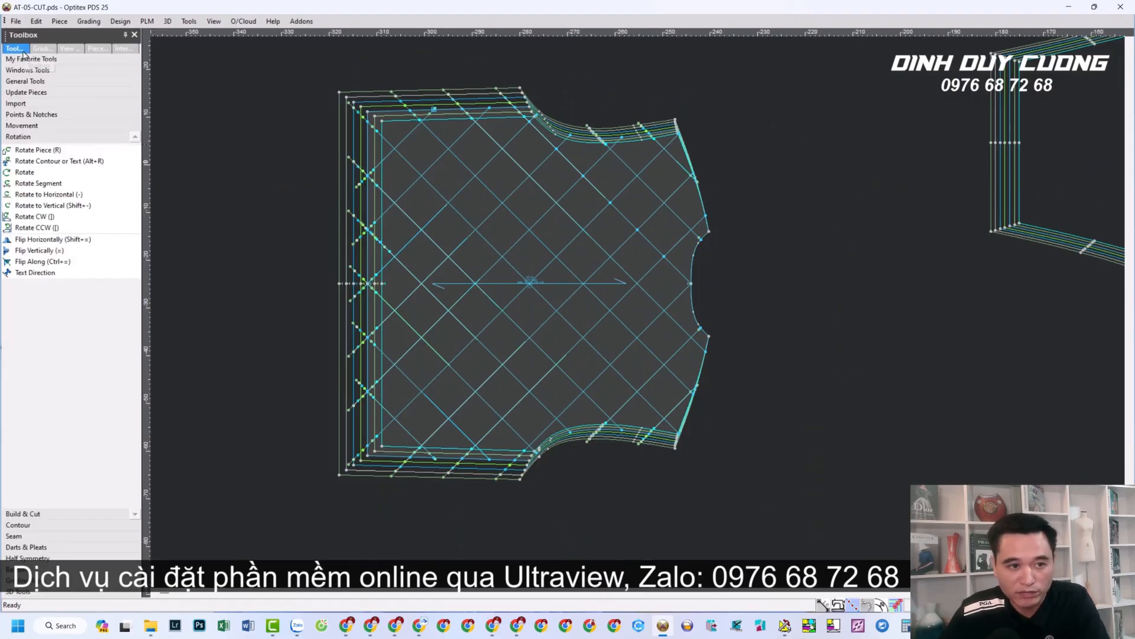
pyautogui.click(40, 534)
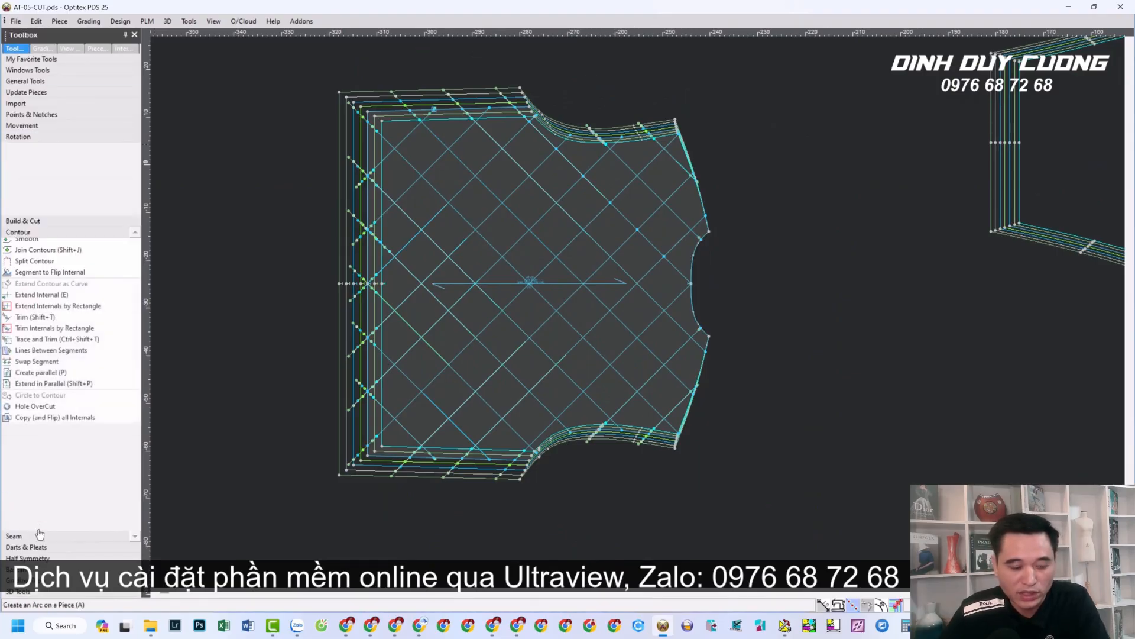
pyautogui.click(76, 306)
pyautogui.moveTo(276, 60); pyautogui.dragTo(796, 520)
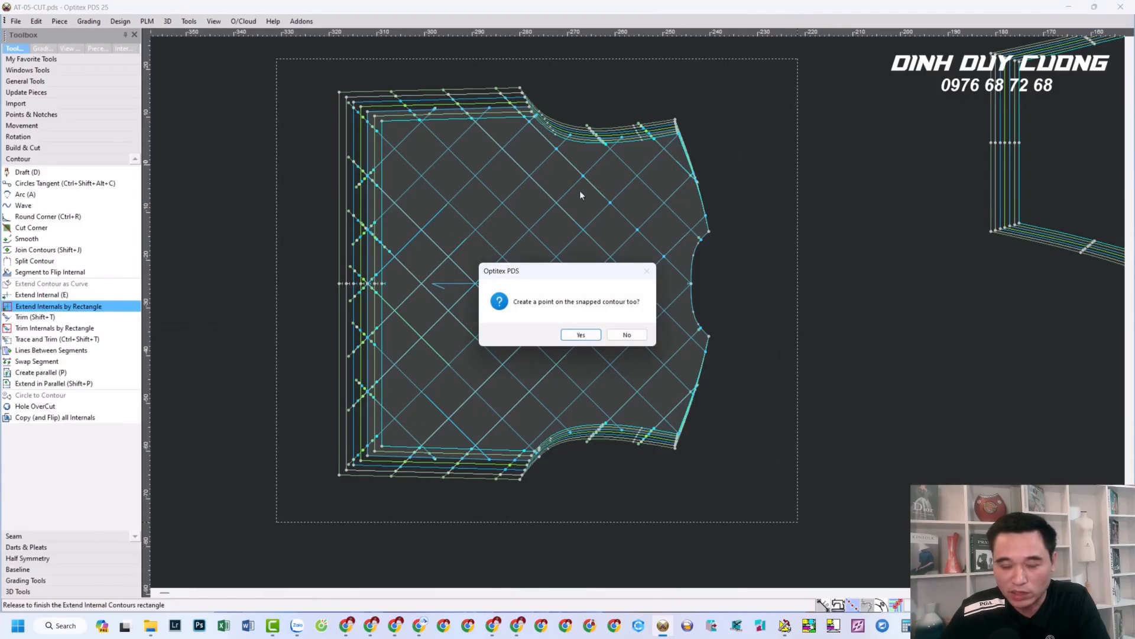
pyautogui.click(625, 334)
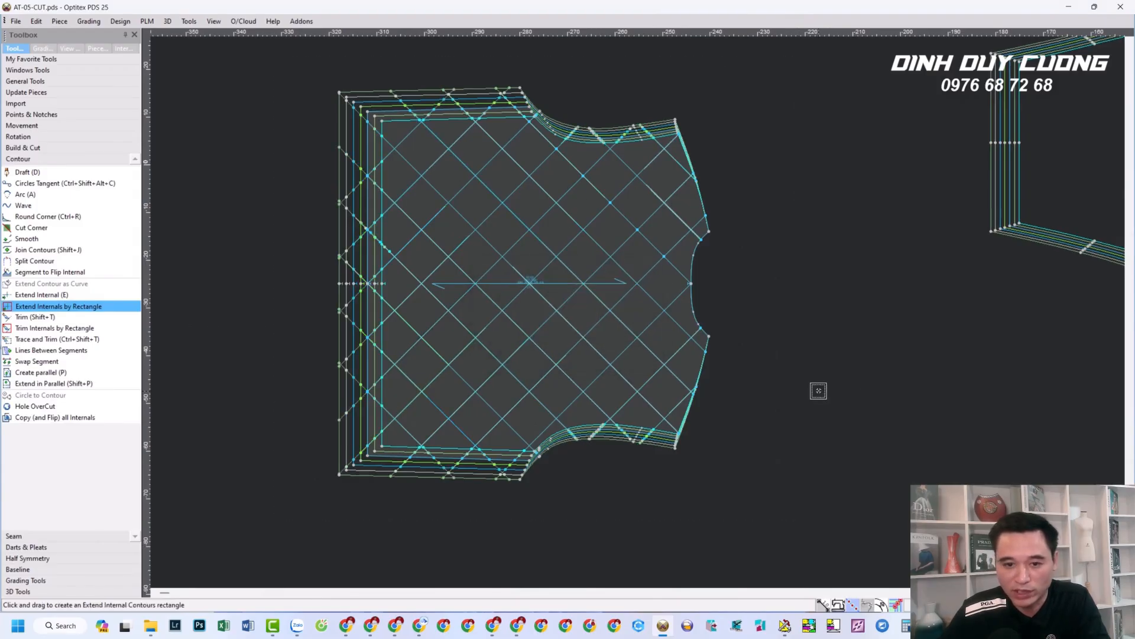